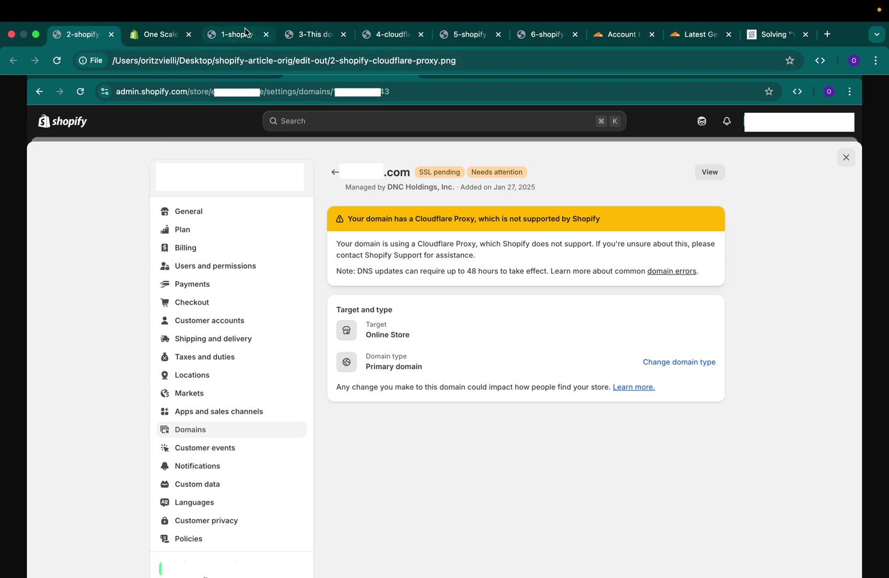
Step: Show the screenshot of Cloudflare's DNS records list with proxied records marked
click(372, 34)
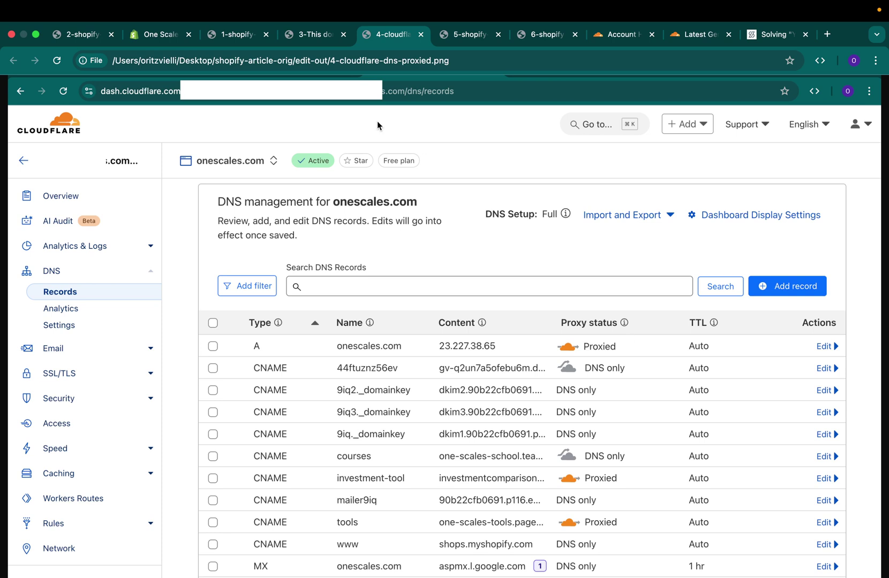
click(167, 35)
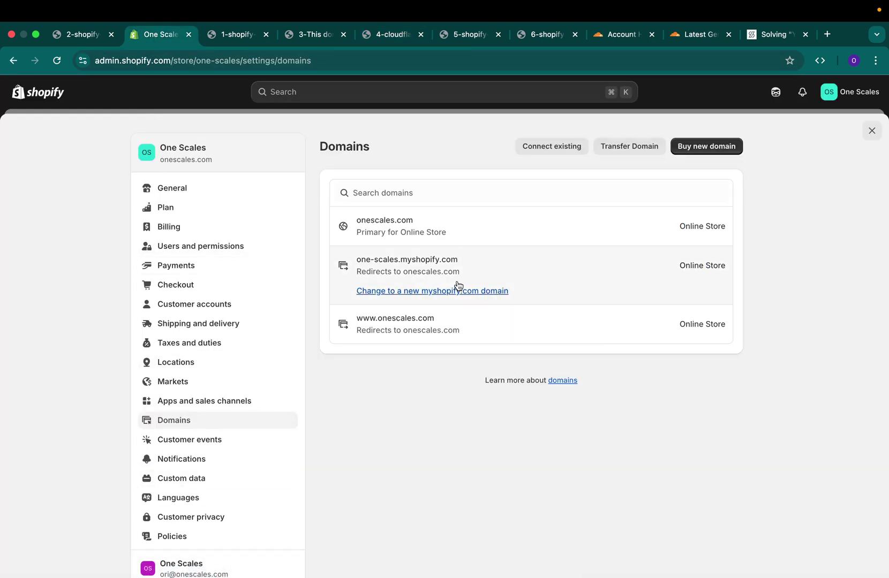
click(515, 332)
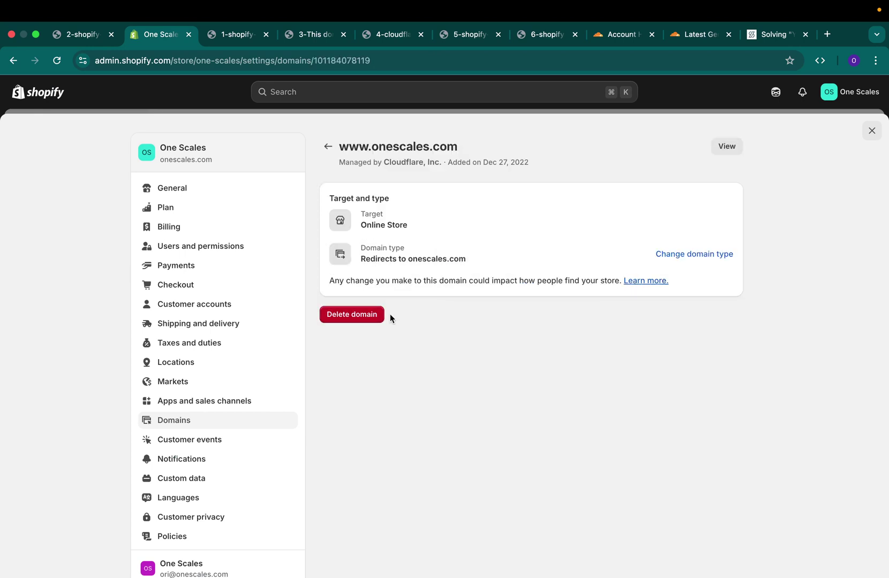
click(328, 146)
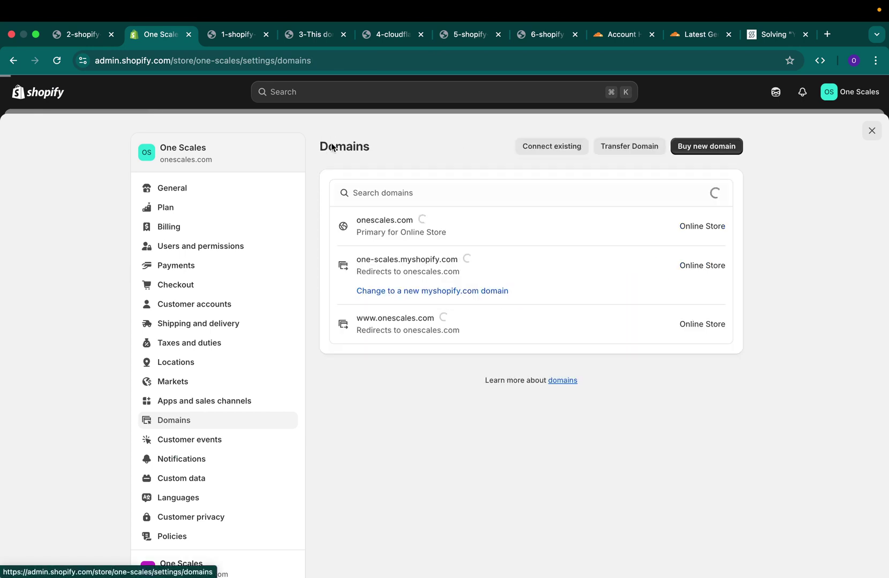
click(499, 226)
Step: Check the Change domain type options without changing anything, then begin connecting an existing domain
click(694, 254)
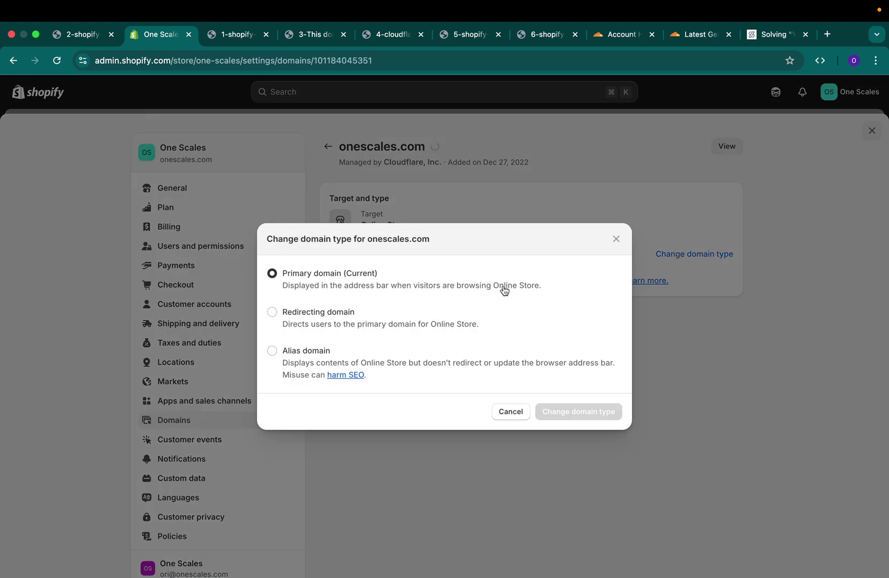
click(498, 411)
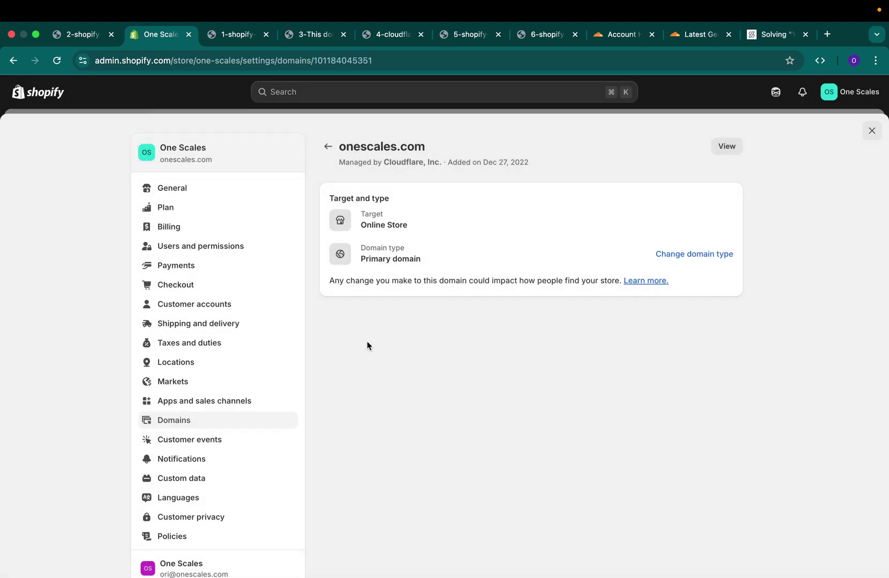
click(327, 147)
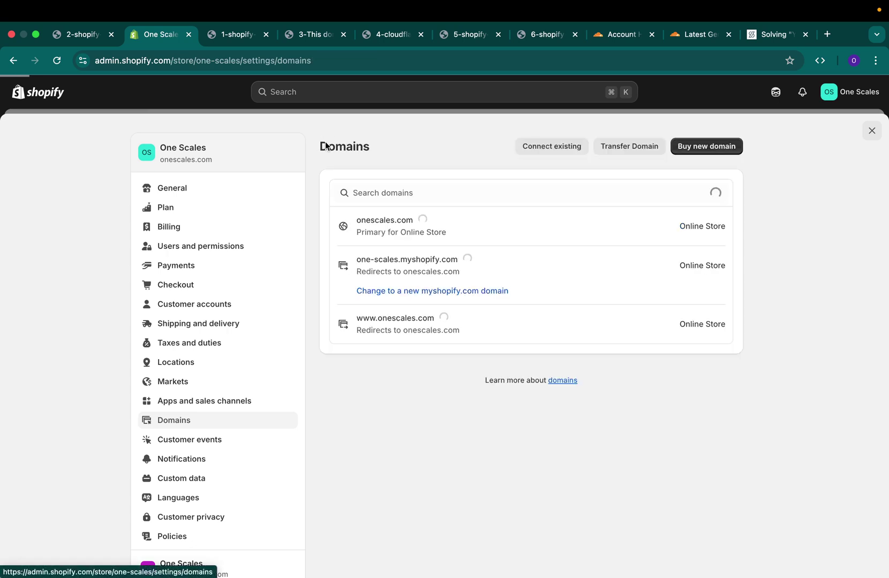
click(561, 147)
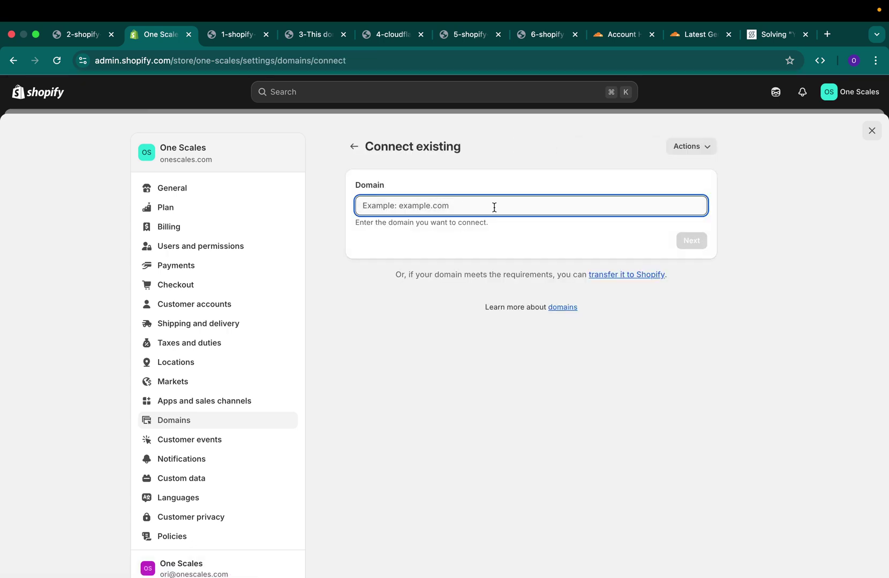
Step: Go back from Connect existing domain to the Shopify Domains list
click(353, 148)
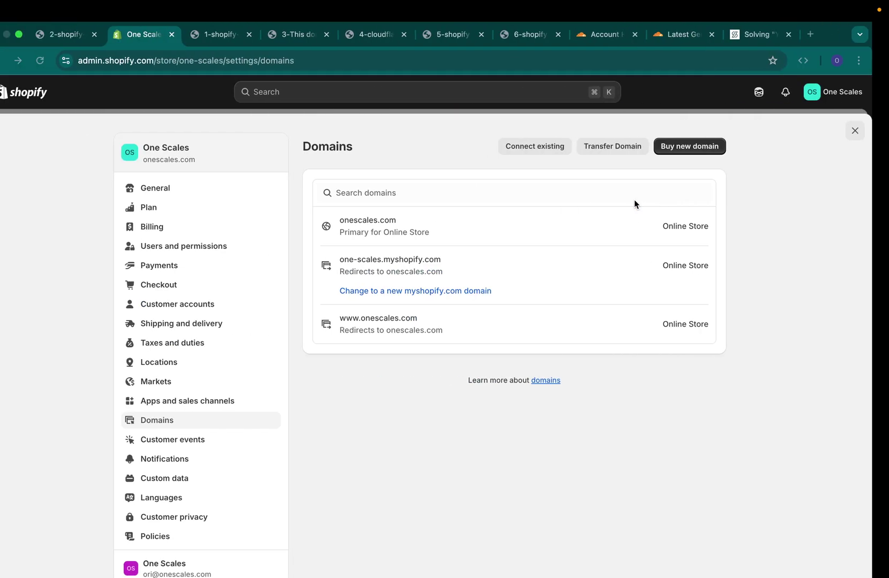
Step: Choose Billing as the question type on Cloudflare's Solve your issue support form
click(621, 35)
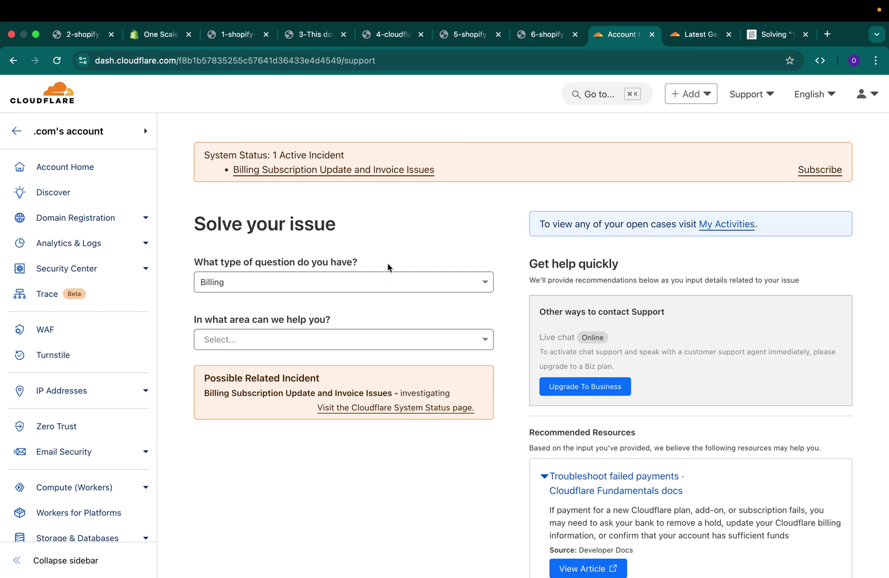
click(384, 285)
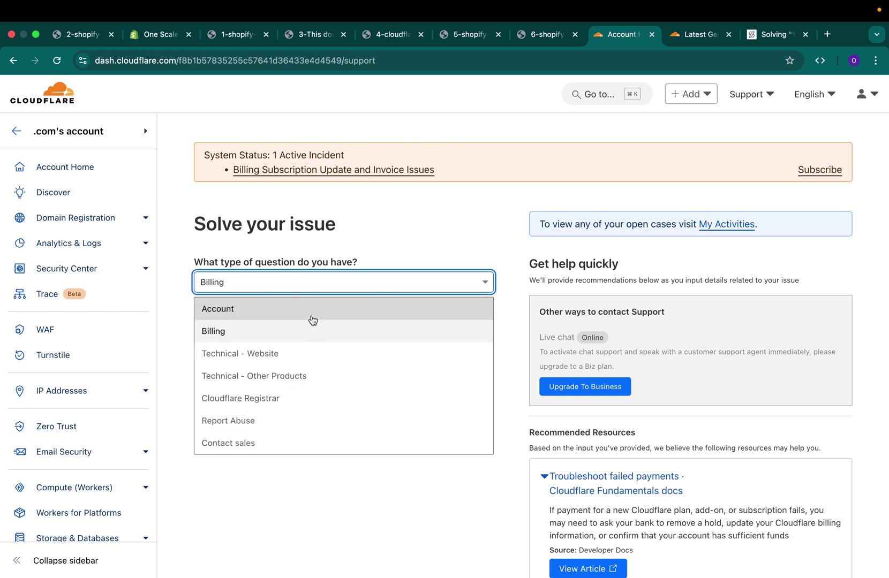
click(276, 335)
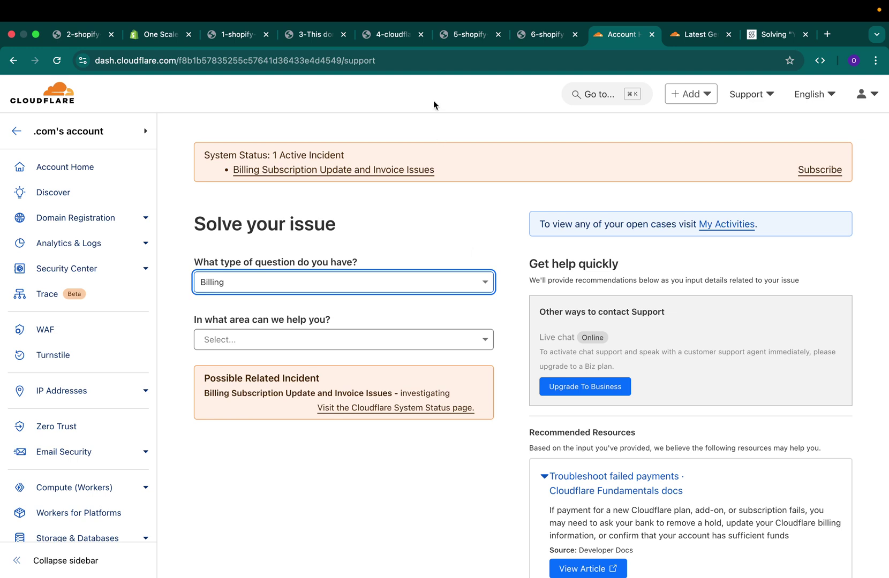
Step: Show Shopify's misconfigured-domain error screenshot, then the Cloudflare Community Billing topics
click(319, 35)
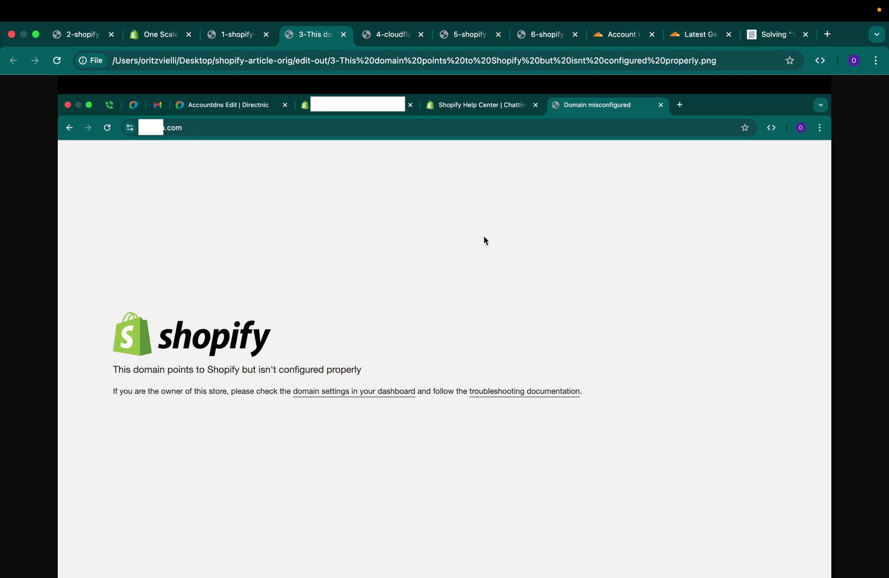
click(694, 34)
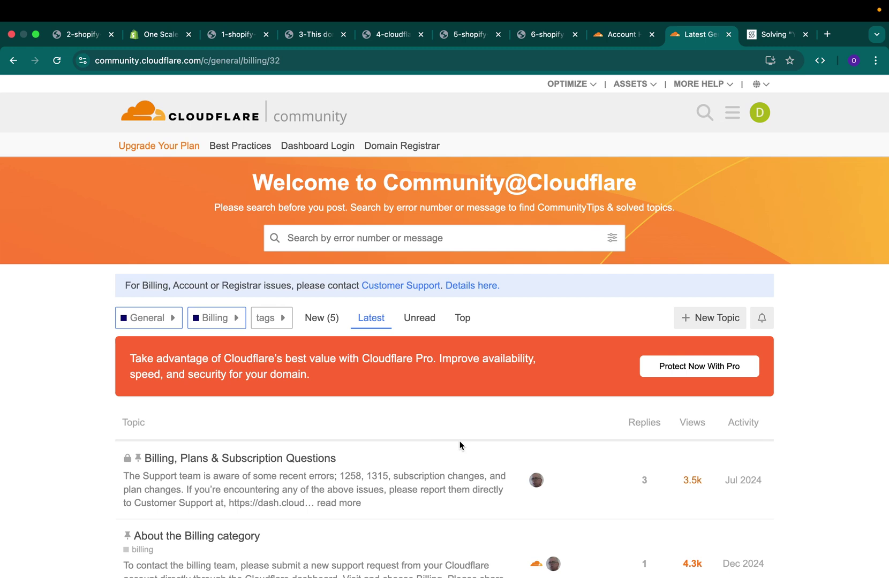
Step: Return to the Shopify store's Domains settings list
click(152, 34)
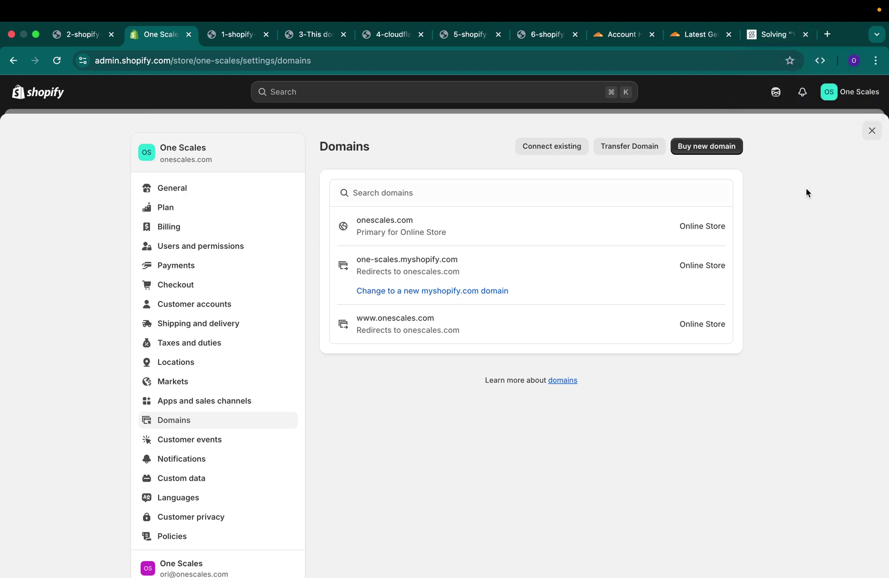
Step: Show the OneScales blog article on solving Shopify's Cloudflare Proxy not supported error
click(774, 34)
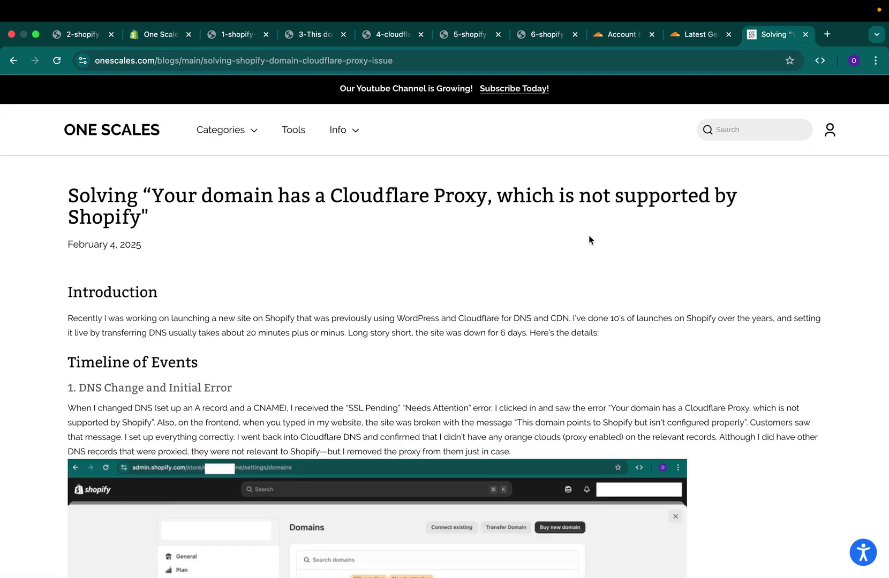